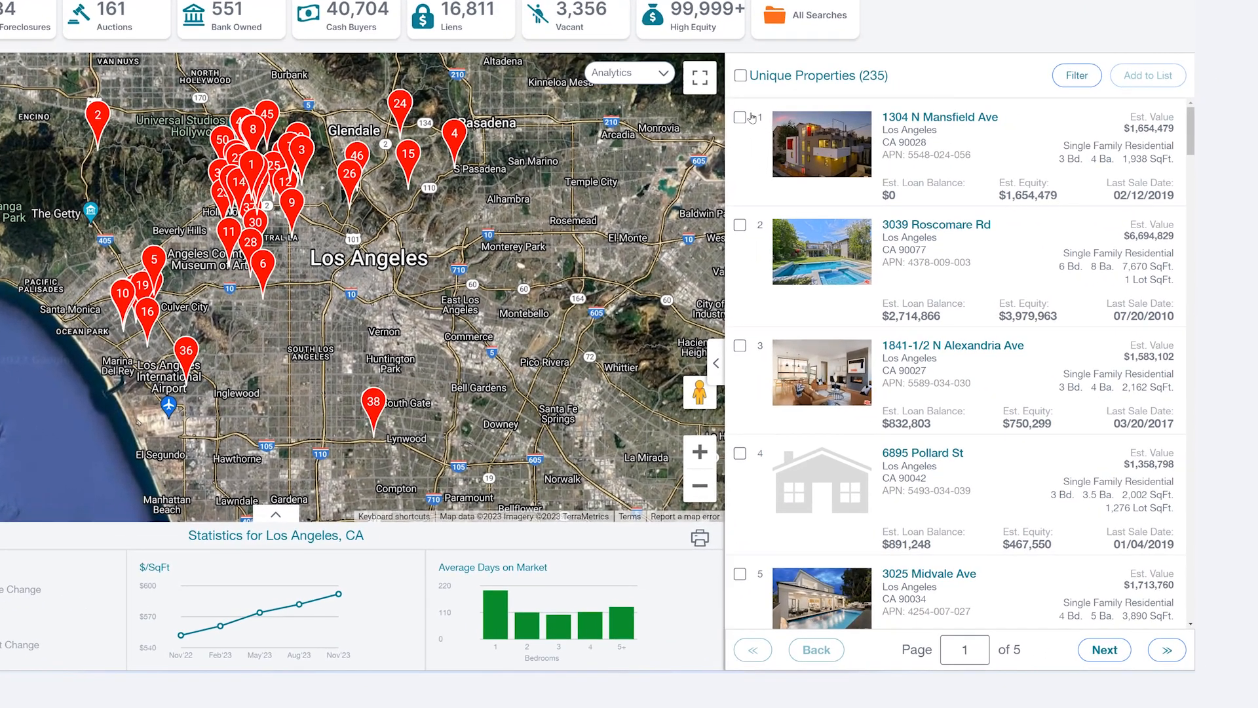
# Step: Select the first four properties in the search results list
pyautogui.click(852, 190)
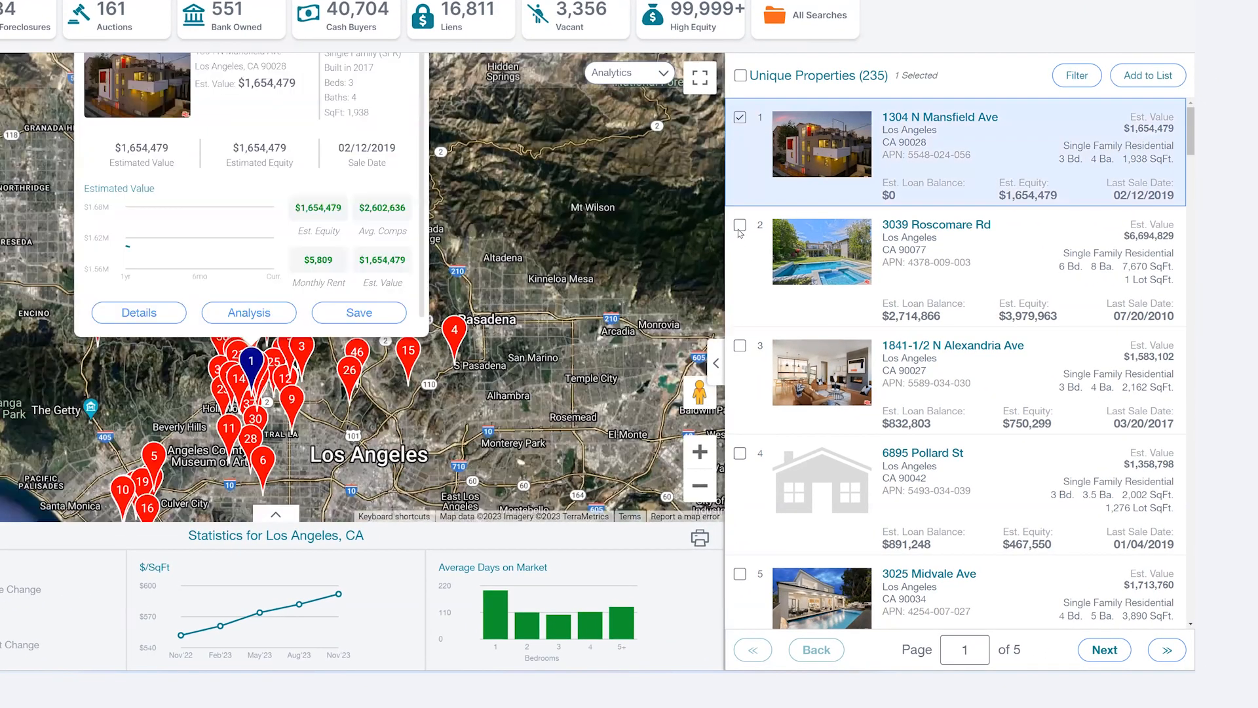
pyautogui.keyDown('shift'); pyautogui.click(738, 457); pyautogui.keyUp('shift')
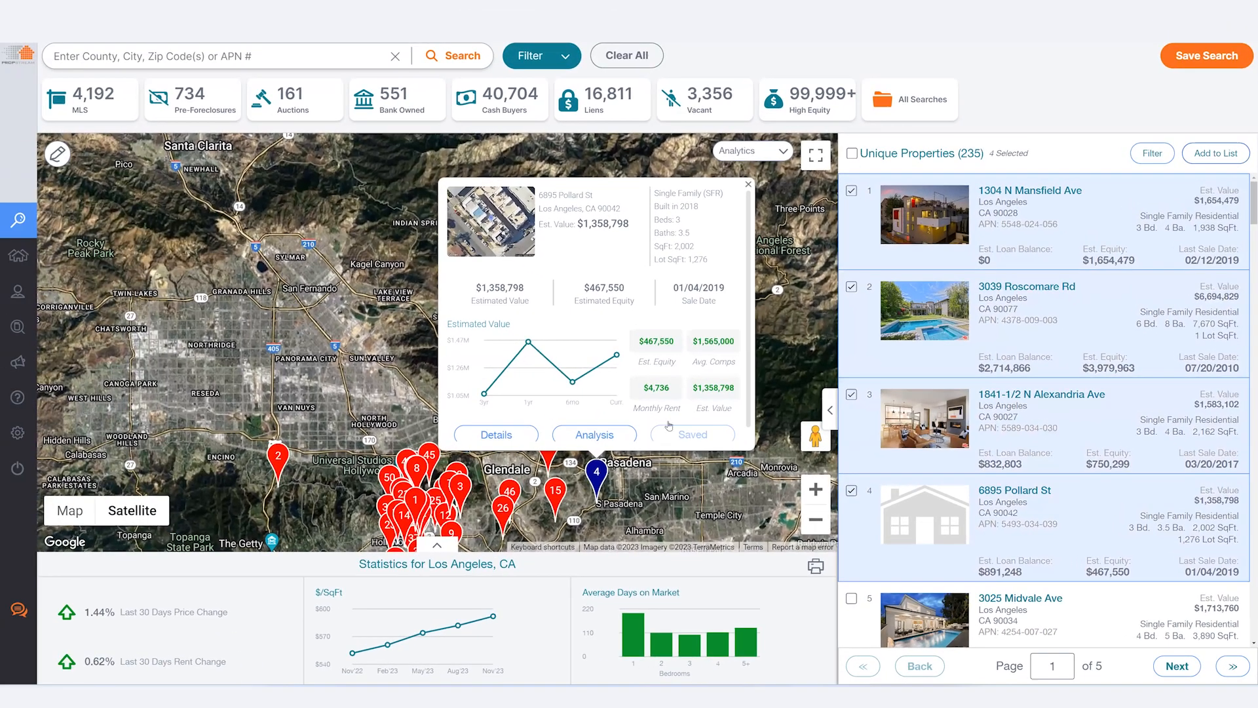
pyautogui.click(1198, 127)
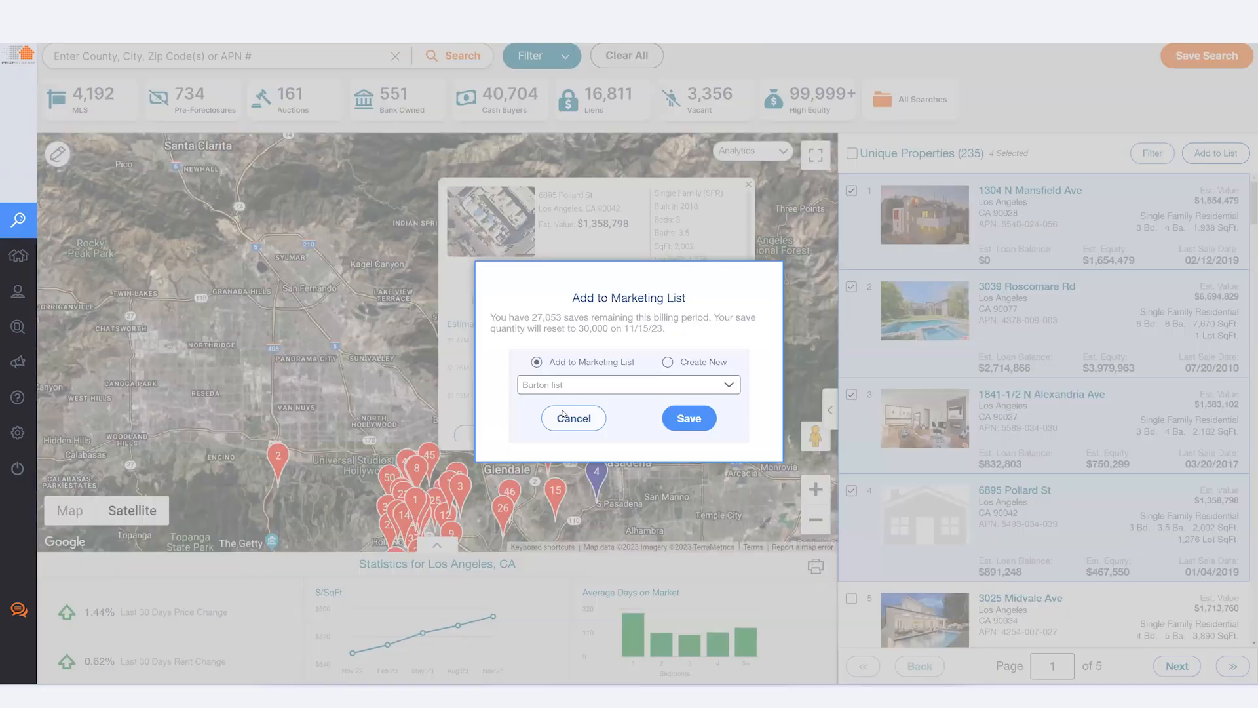
pyautogui.click(616, 384)
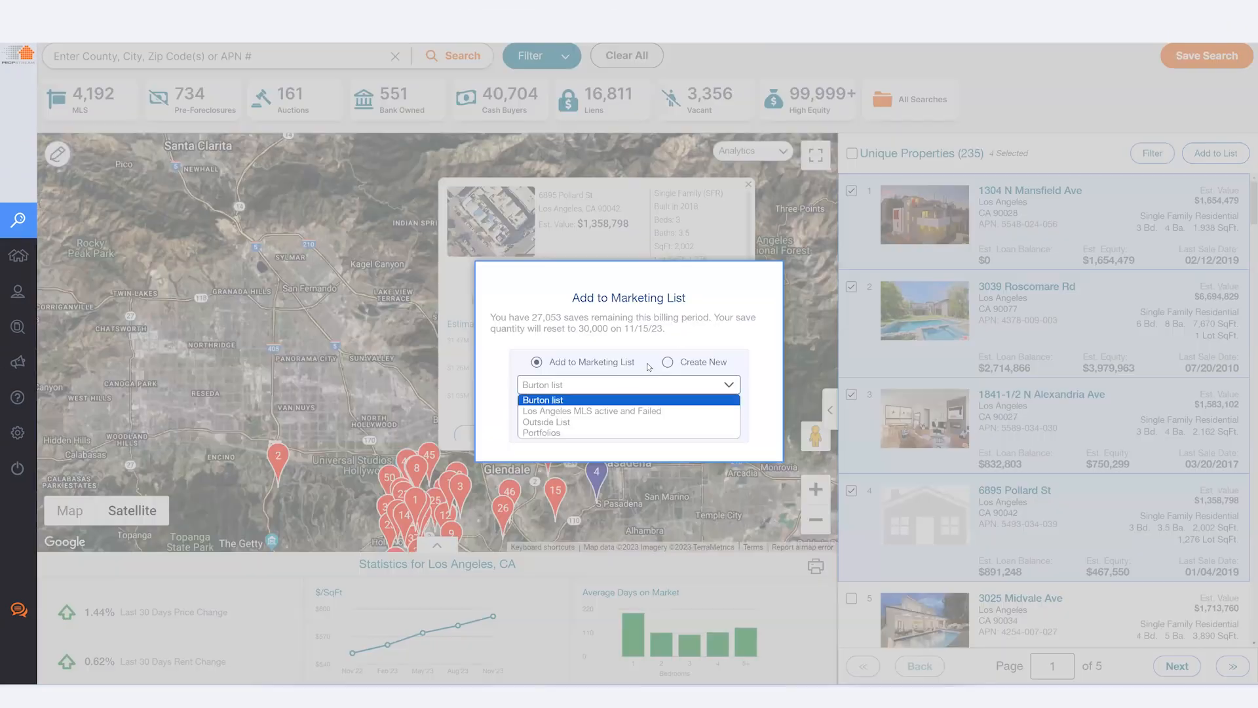
pyautogui.click(667, 362)
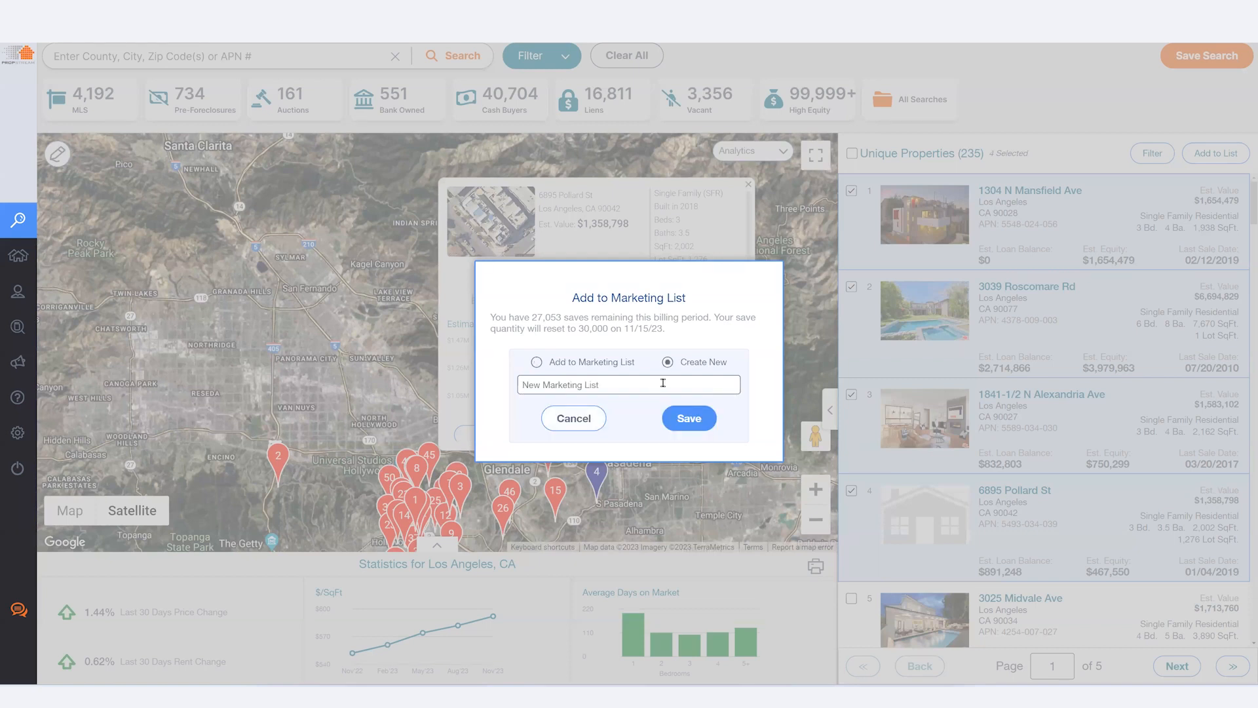
pyautogui.click(582, 420)
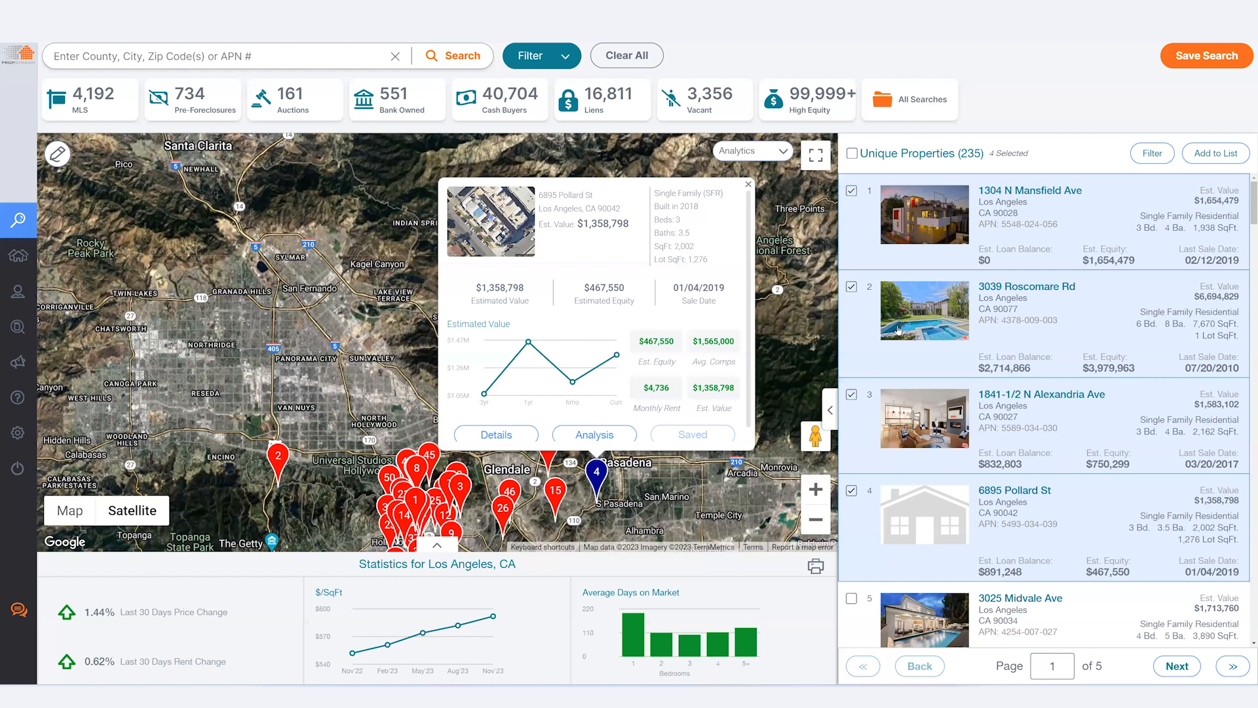
pyautogui.scroll(-3, 898, 330)
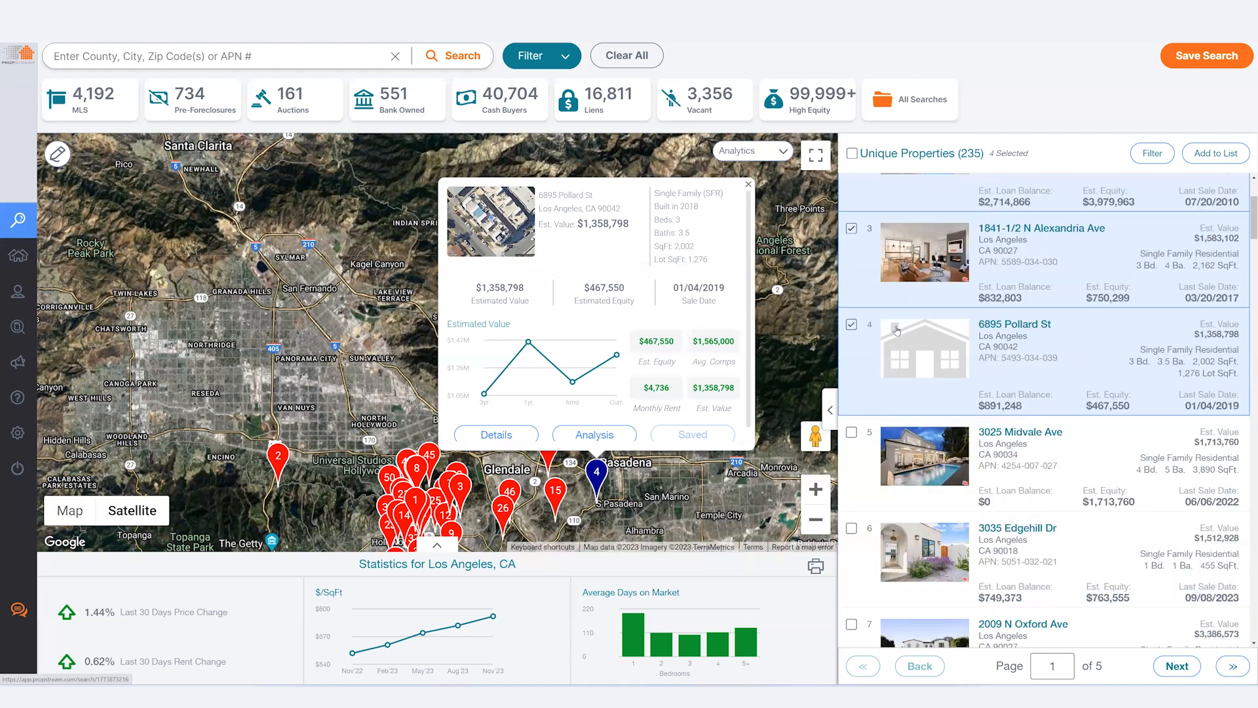
pyautogui.scroll(-1, 896, 329)
pyautogui.scroll(3, 893, 331)
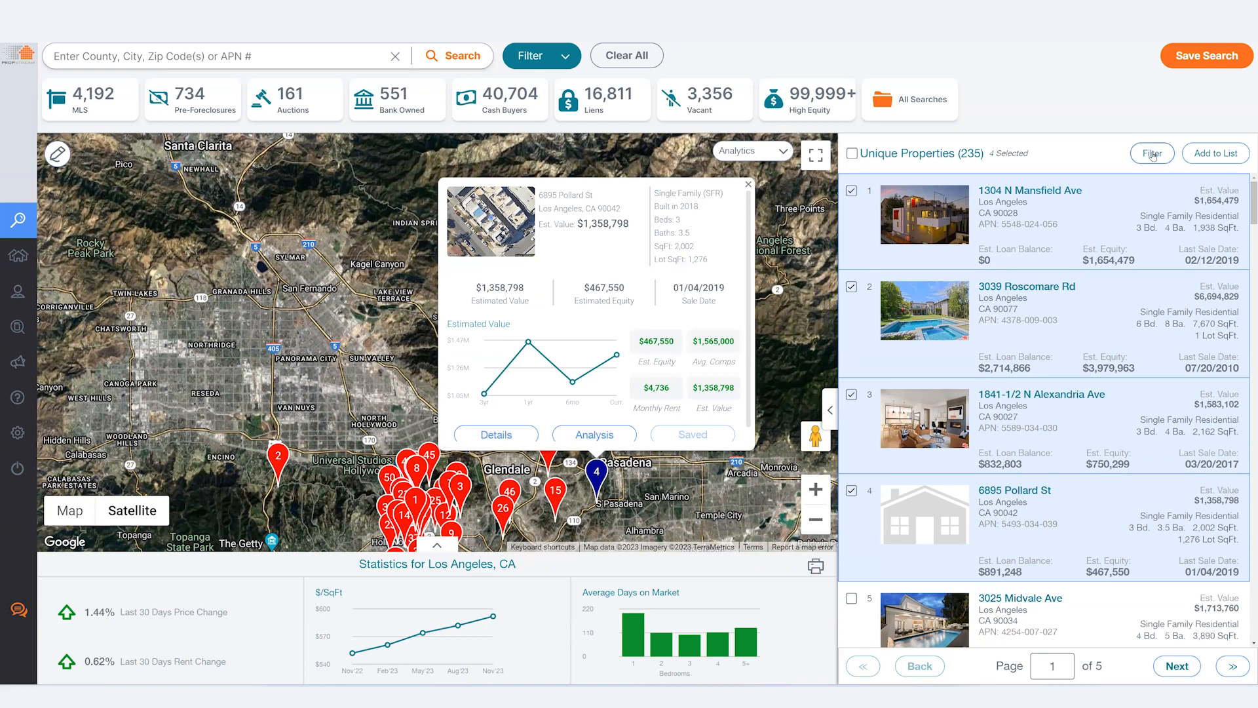
# Step: Select properties 1 through 157 using the range fields, then clear the selection
pyautogui.click(931, 158)
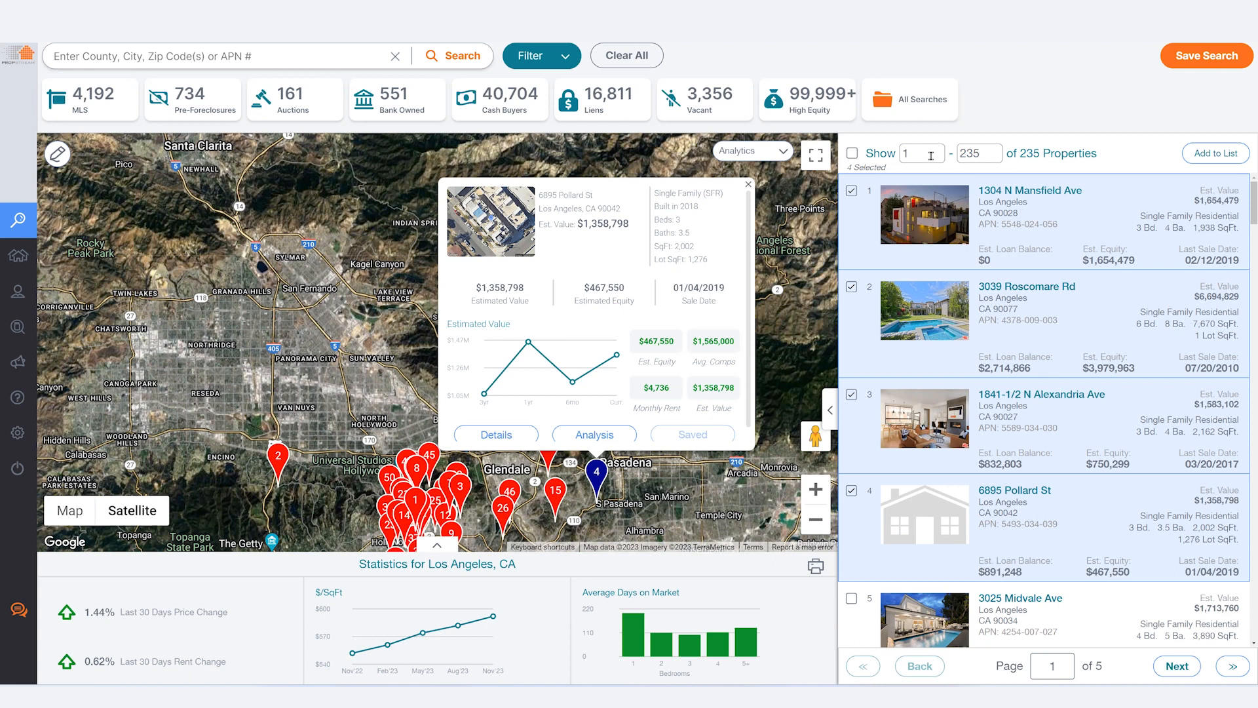
pyautogui.press('BackSpace')
pyautogui.write('1')
pyautogui.press('Tab')
pyautogui.press('BackSpace')
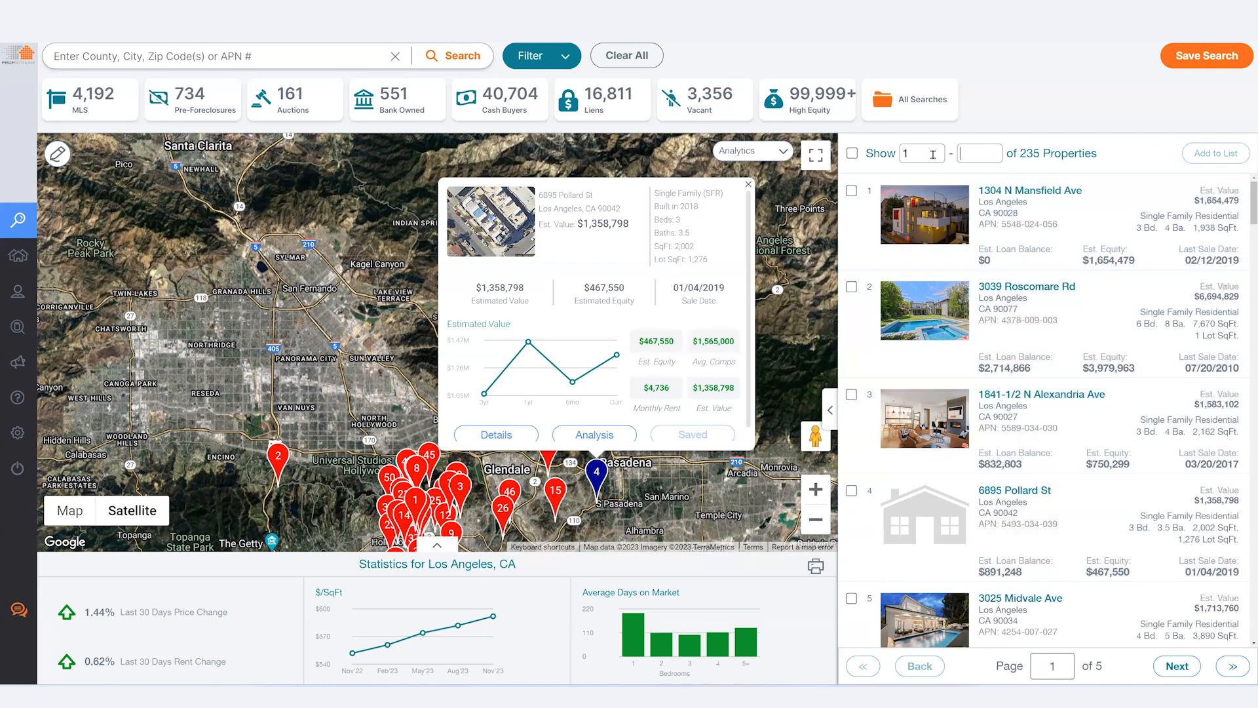
pyautogui.write('157')
pyautogui.click(851, 153)
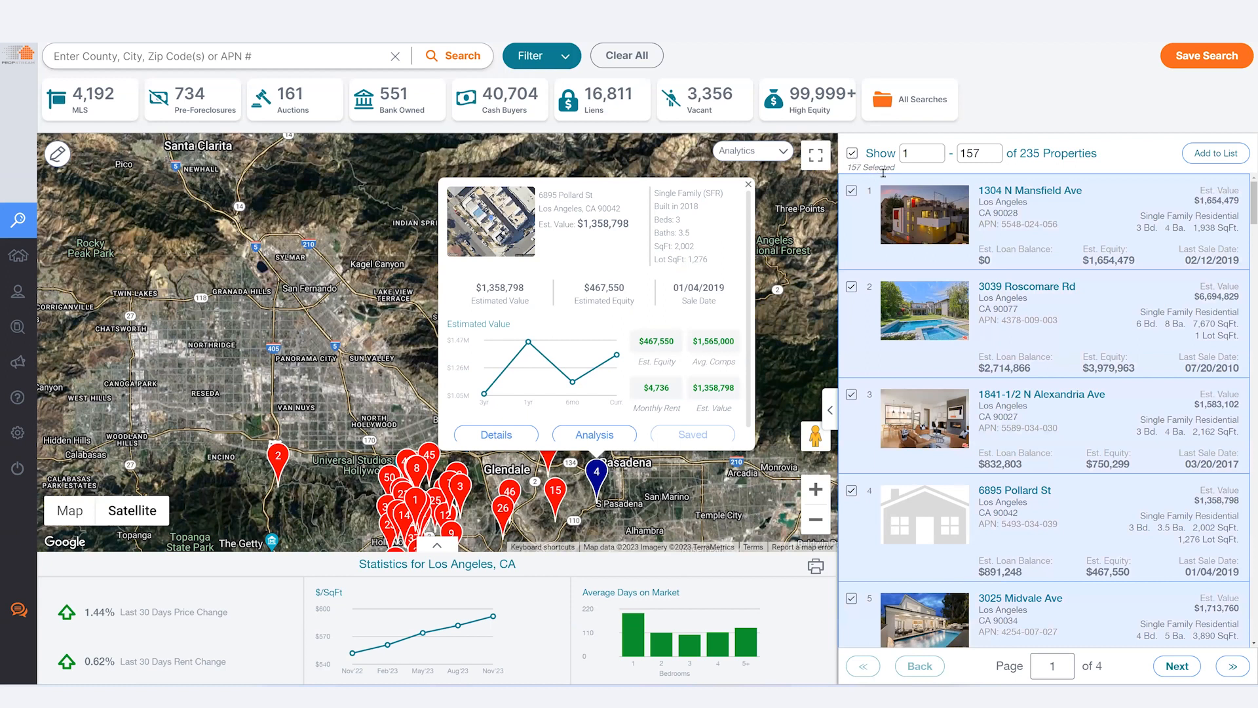
pyautogui.doubleClick(887, 192)
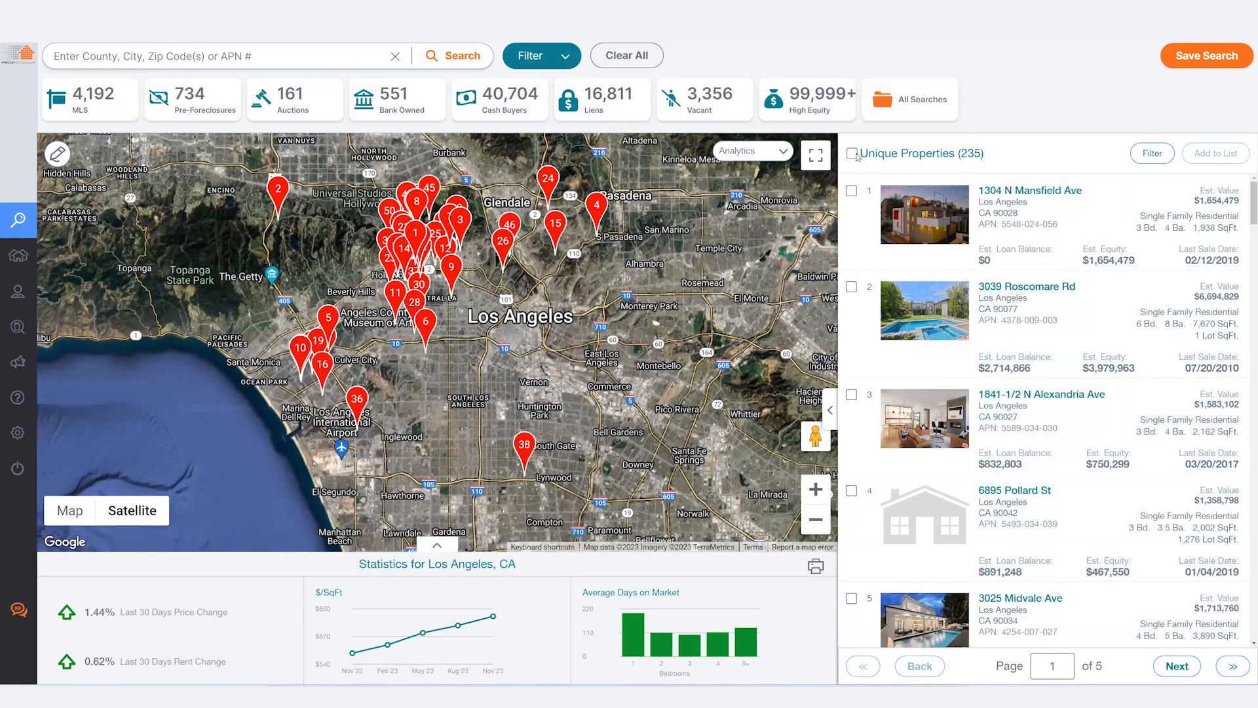
# Step: Select all search results and save them to a new marketing list named New MLS List
pyautogui.click(852, 154)
pyautogui.click(1208, 155)
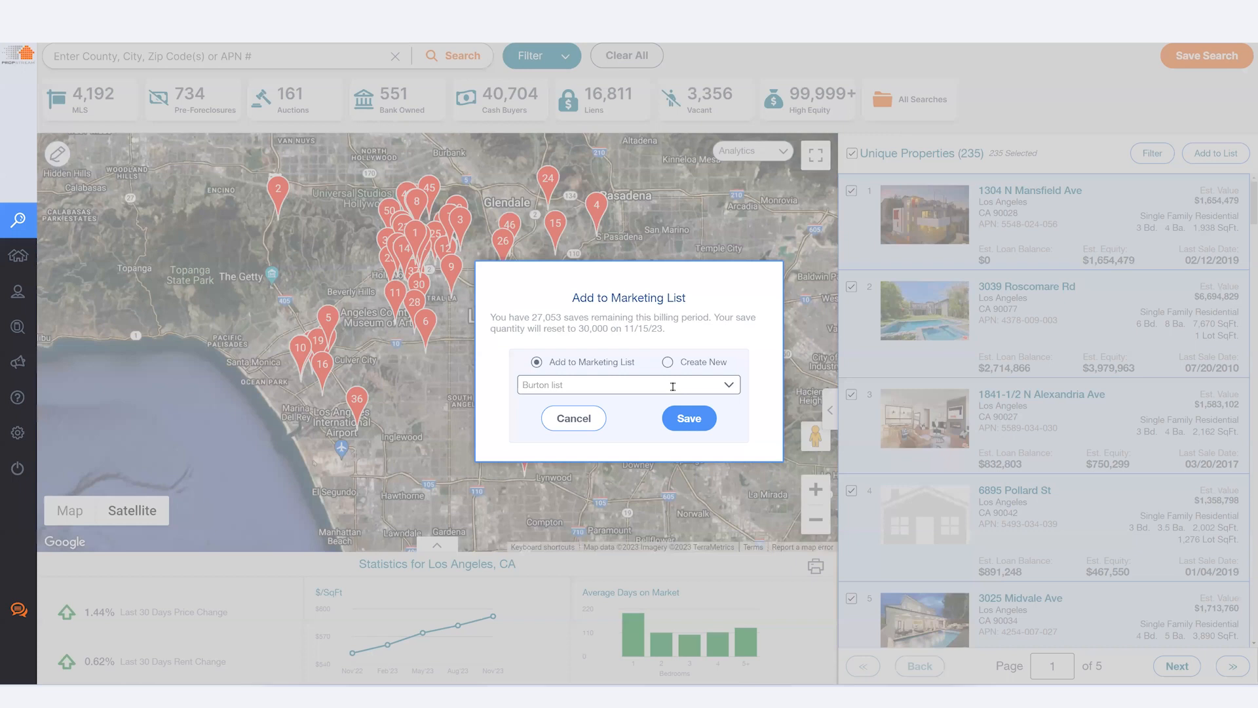
pyautogui.click(667, 362)
pyautogui.write('New MLS List')
pyautogui.click(682, 419)
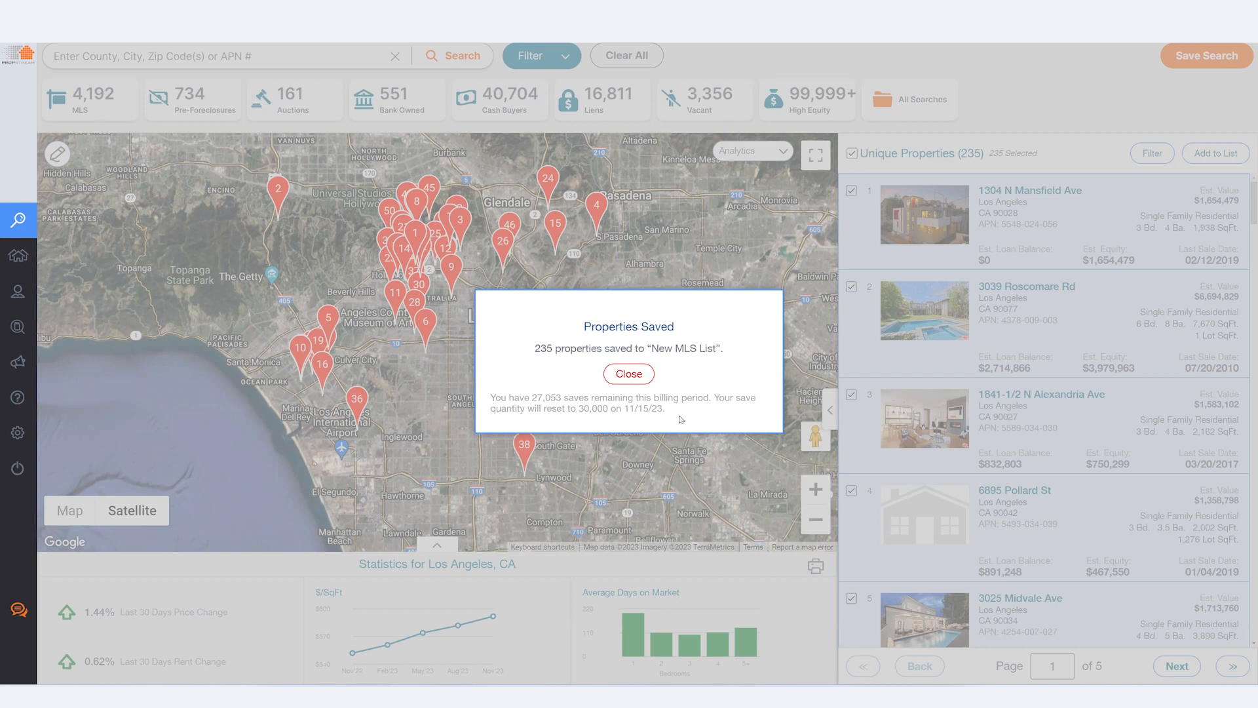
pyautogui.click(641, 372)
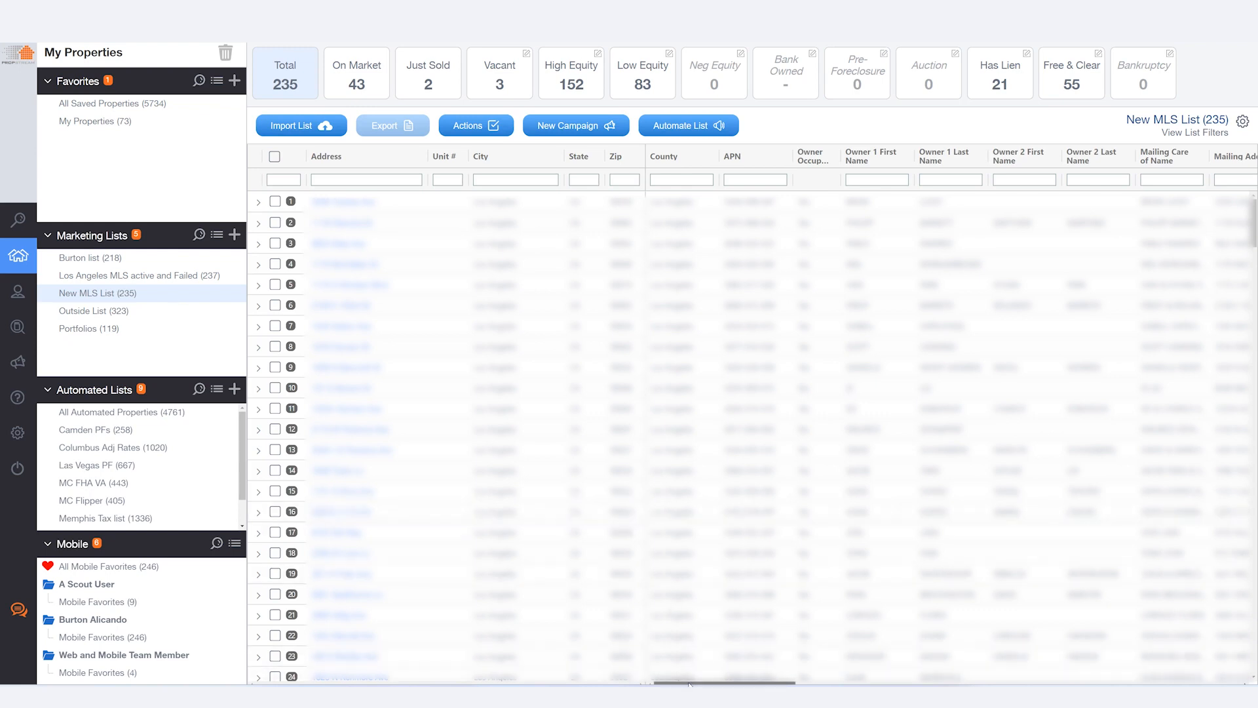
# Step: Filter New MLS List by Marketing Lists value 2, select all matching properties and remove them from the list
pyautogui.moveTo(689, 683); pyautogui.dragTo(879, 683)
pyautogui.moveTo(1008, 683); pyautogui.dragTo(1151, 684)
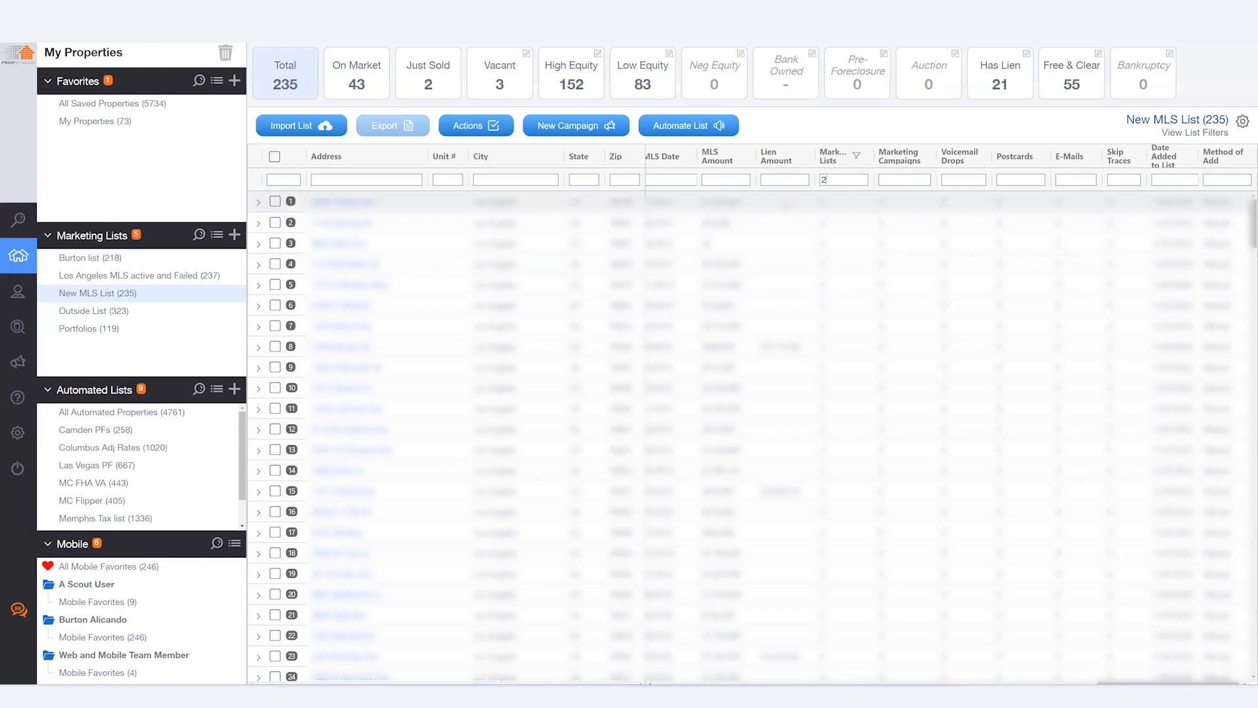
pyautogui.click(273, 157)
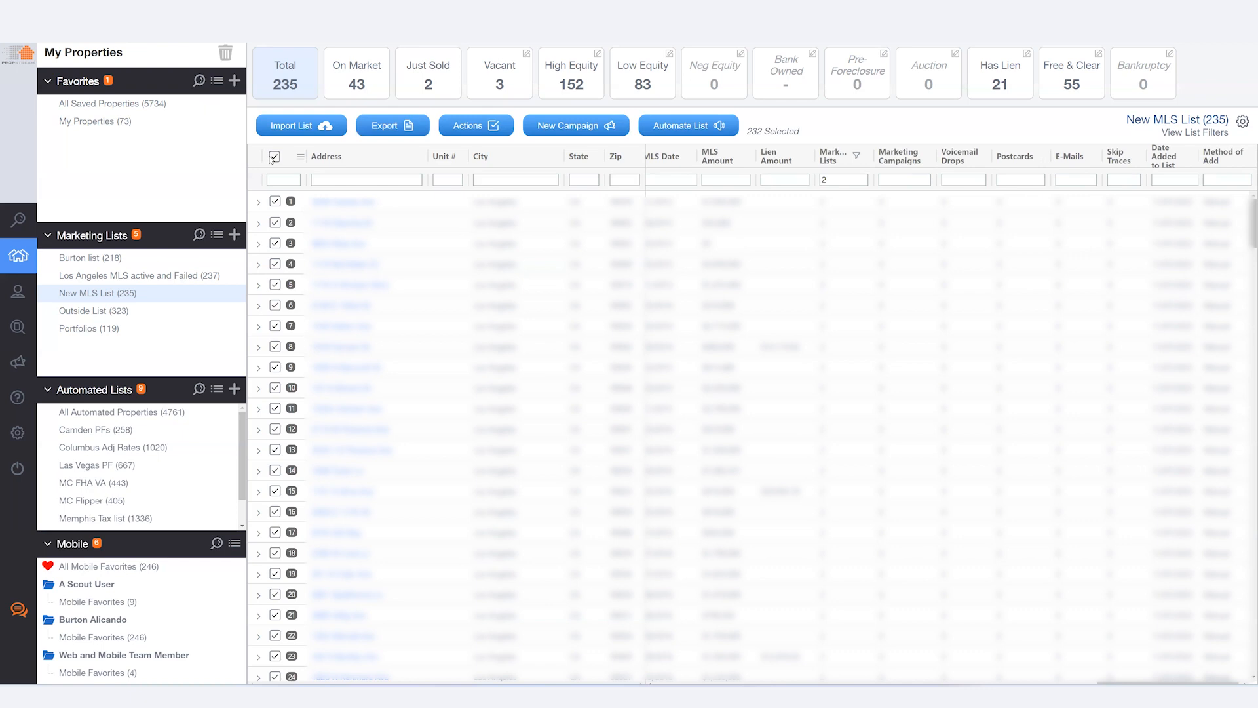
pyautogui.click(467, 125)
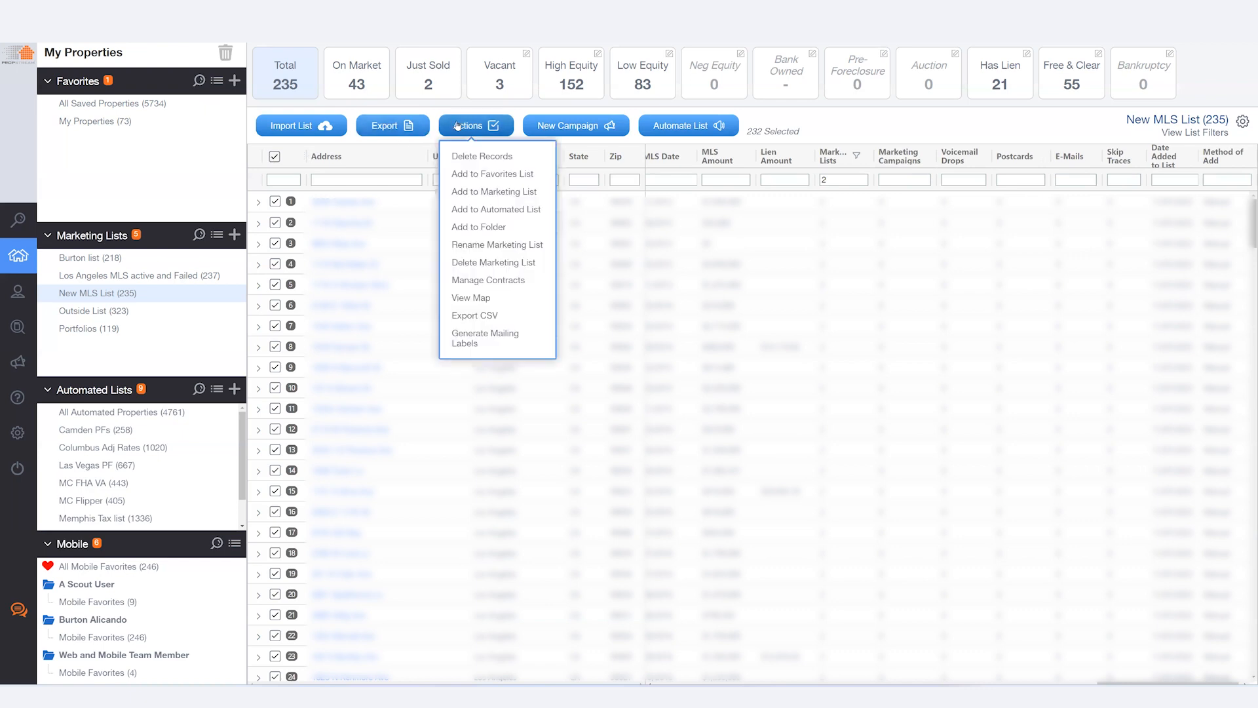
pyautogui.click(477, 157)
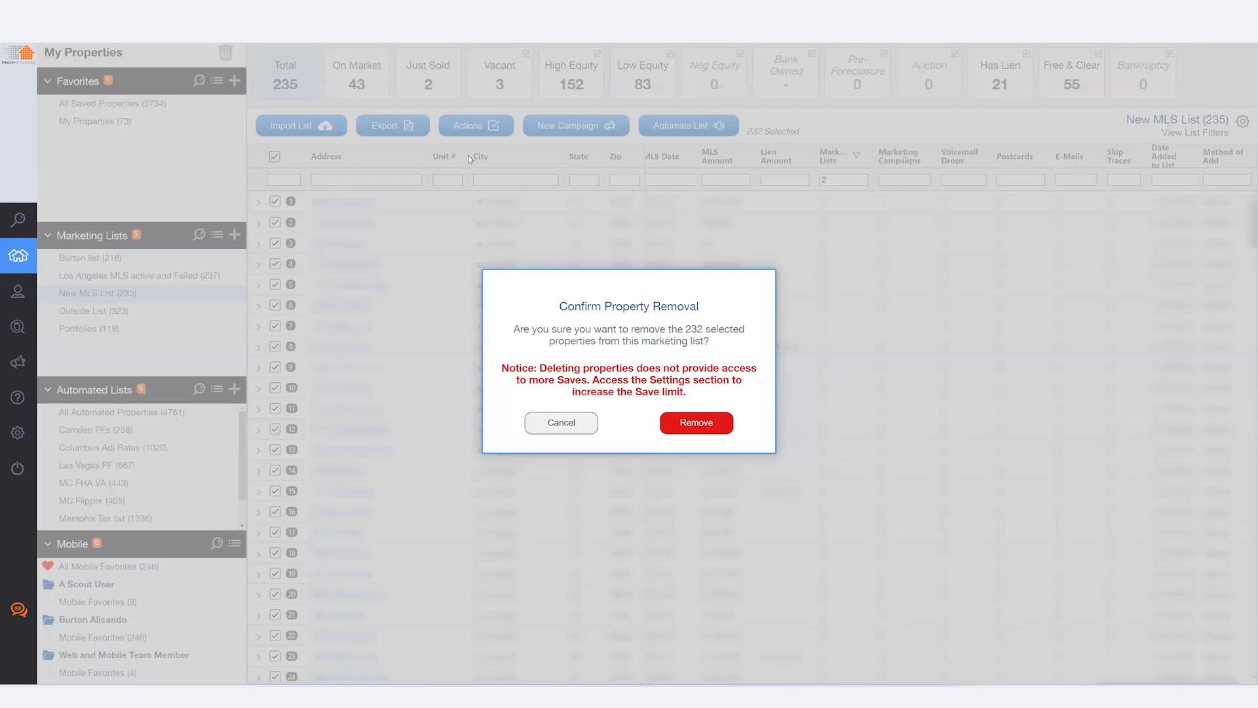
pyautogui.click(662, 417)
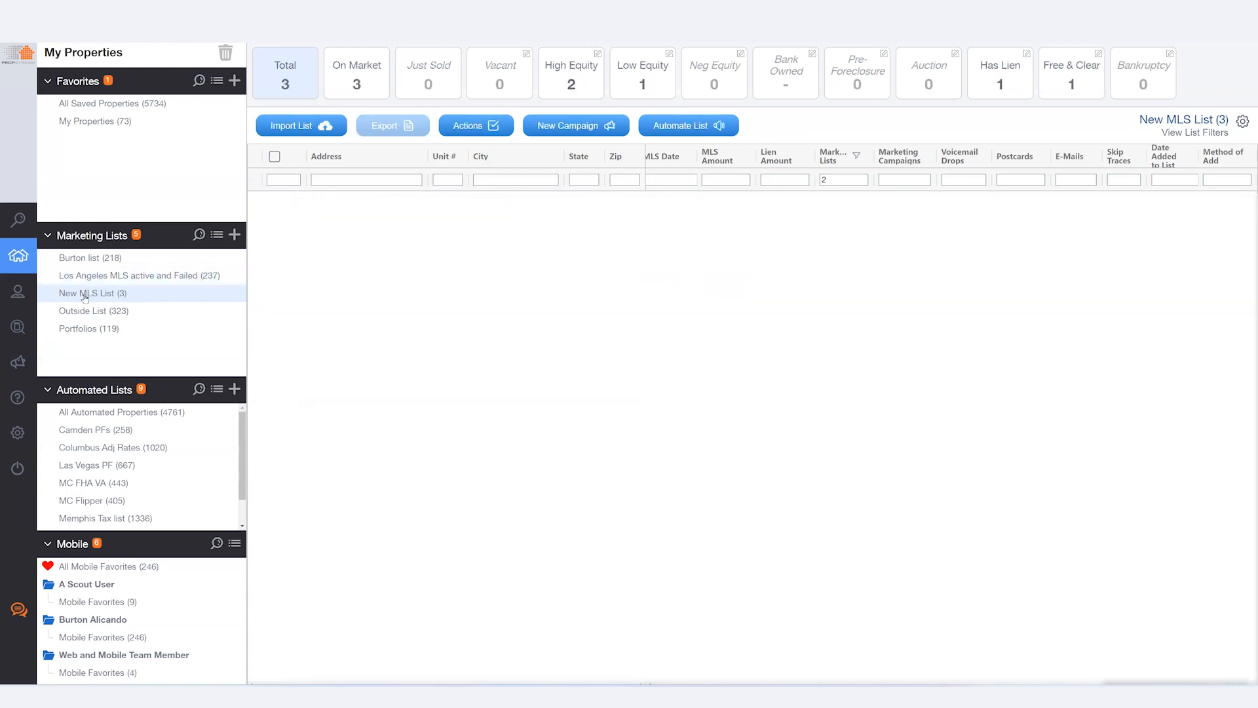
# Step: Clear the Marketing Lists filter and reopen New MLS List
pyautogui.doubleClick(848, 184)
pyautogui.press('BackSpace')
pyautogui.click(134, 277)
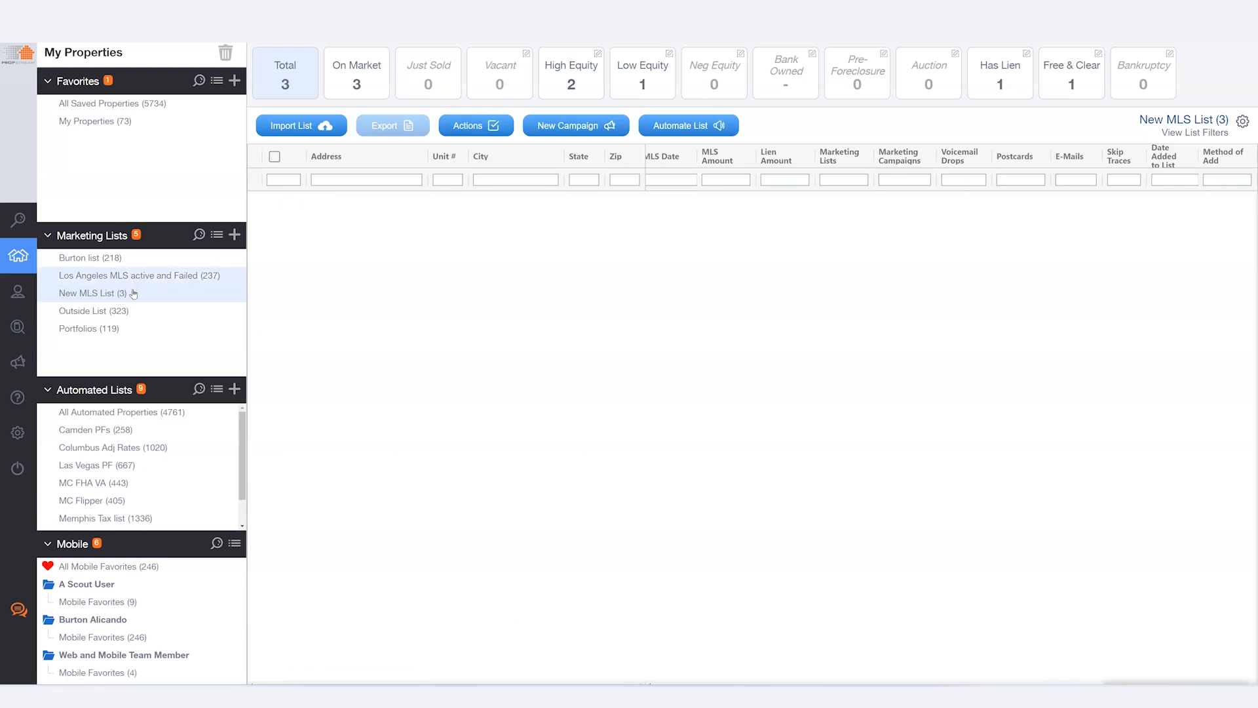
pyautogui.click(133, 295)
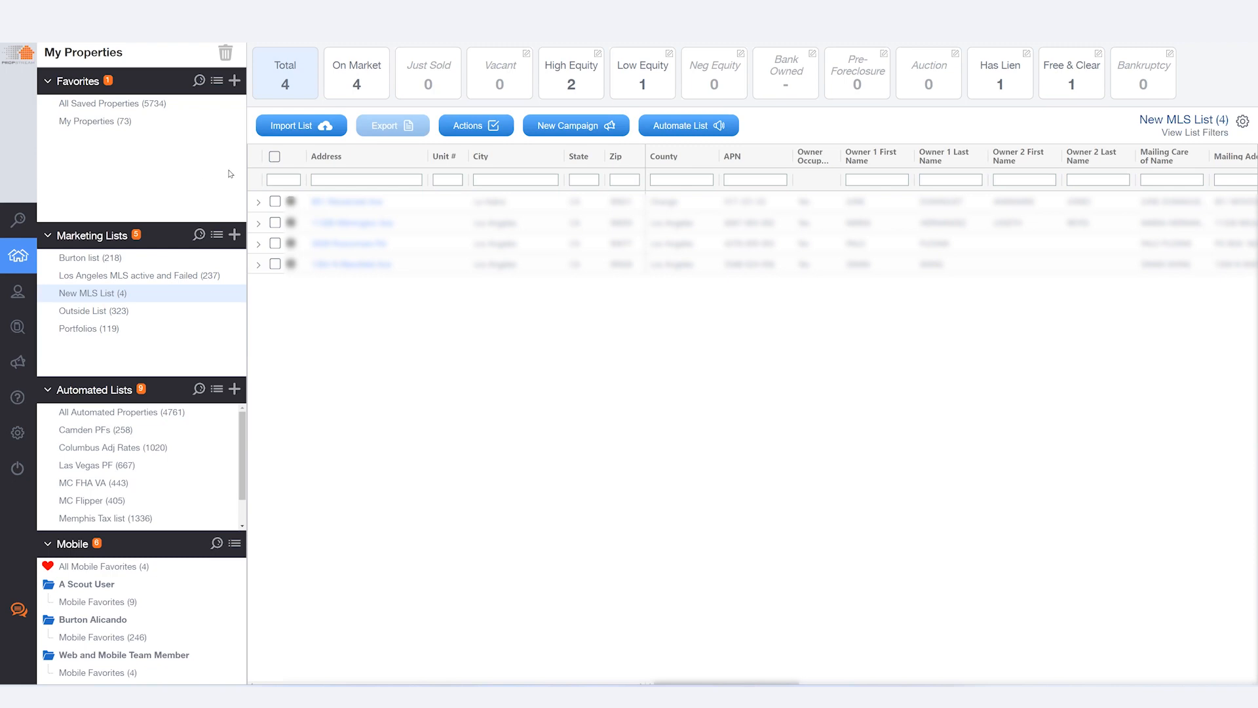
# Step: Add all search results to the existing marketing list Los Angeles MLS active and Failed
pyautogui.click(19, 219)
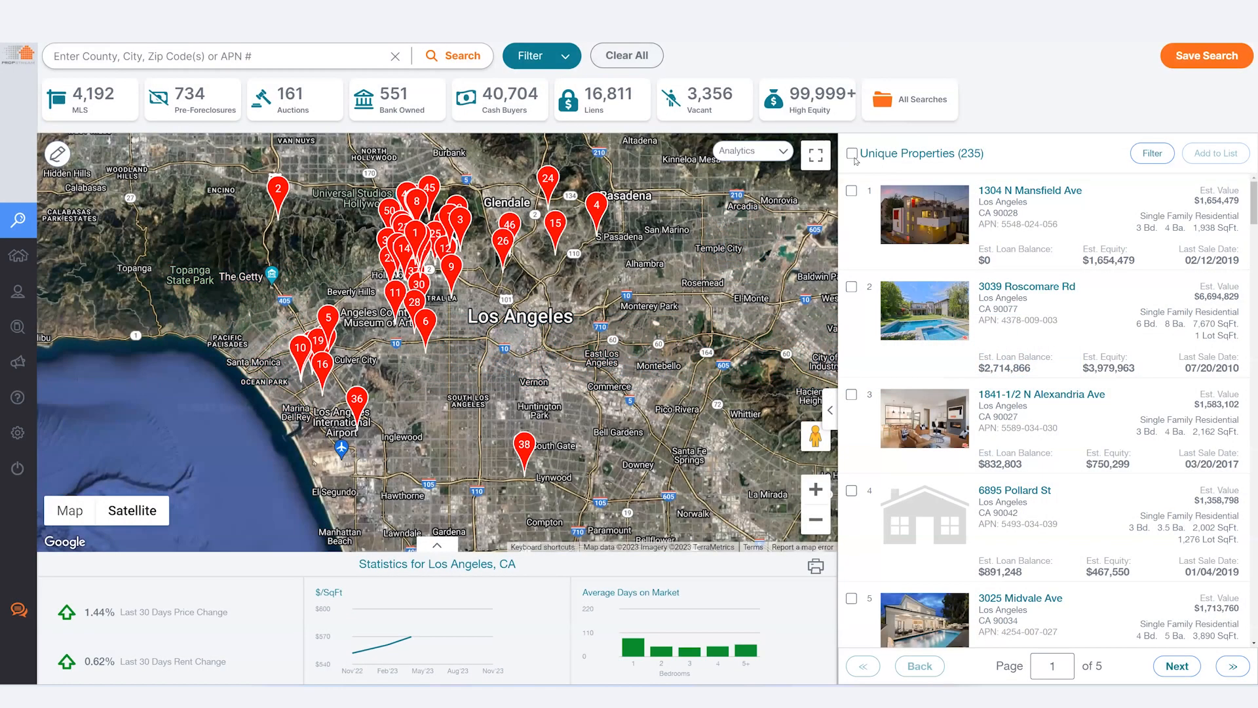
pyautogui.click(1215, 153)
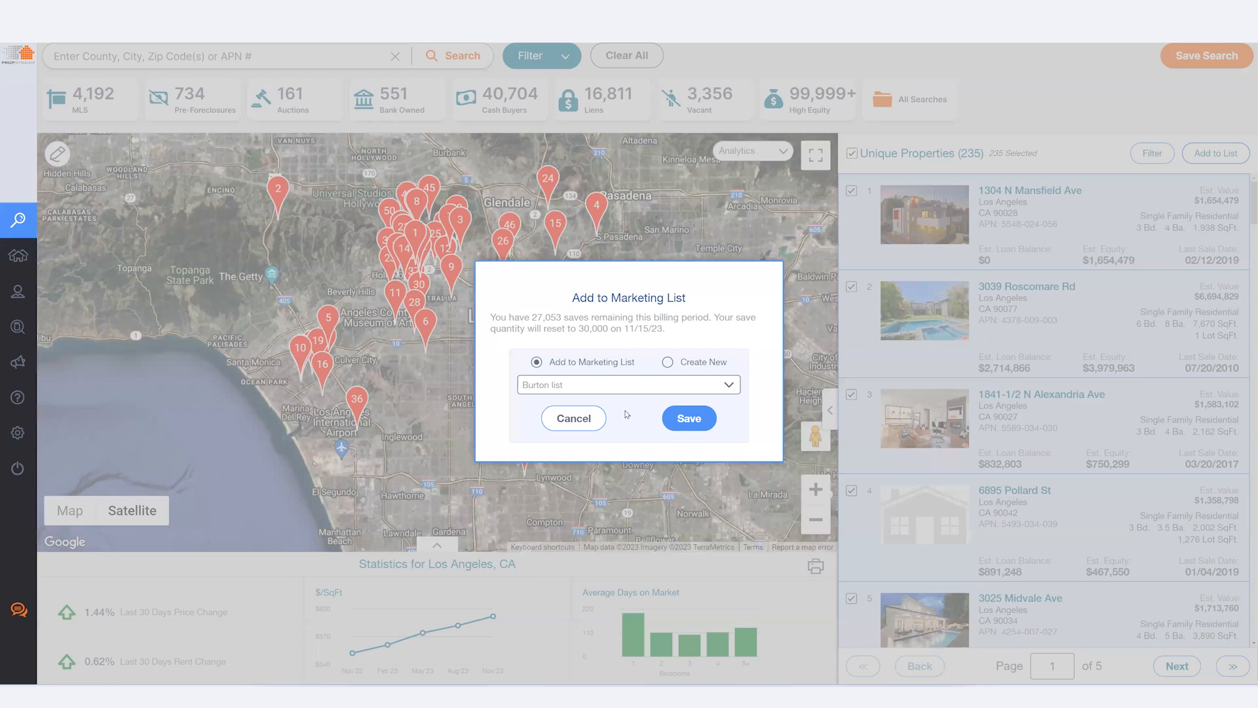
pyautogui.click(626, 385)
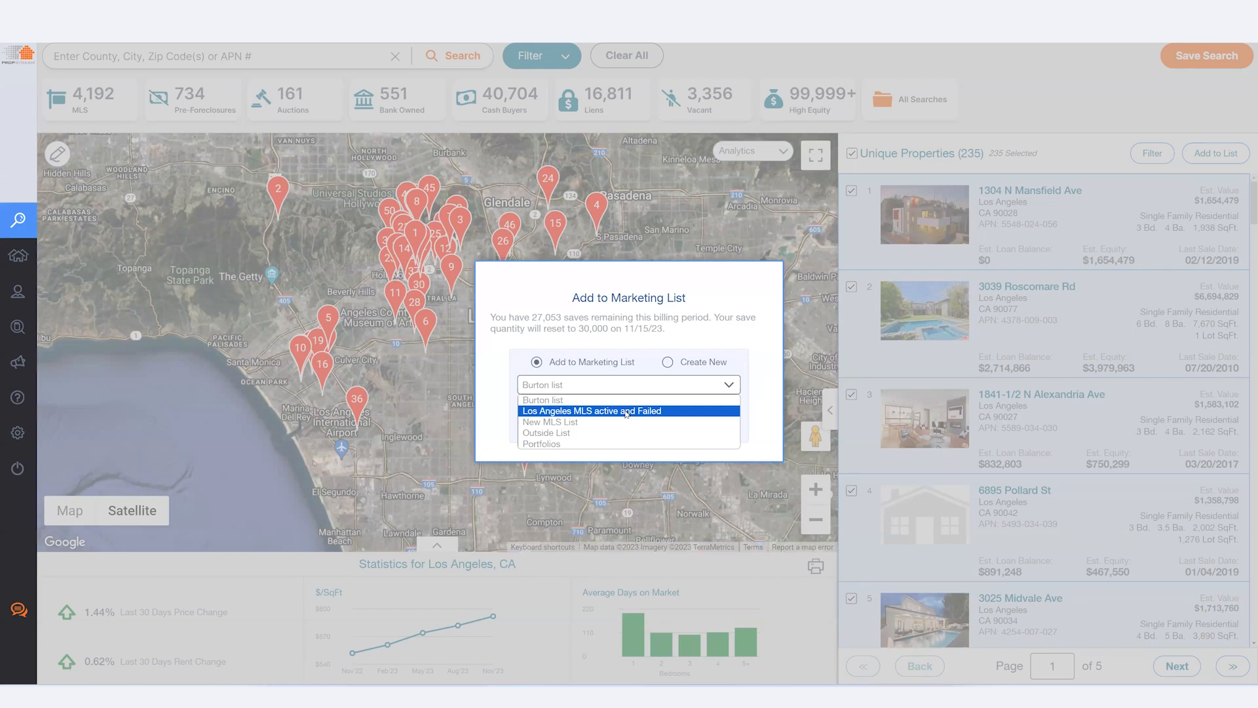
pyautogui.click(661, 412)
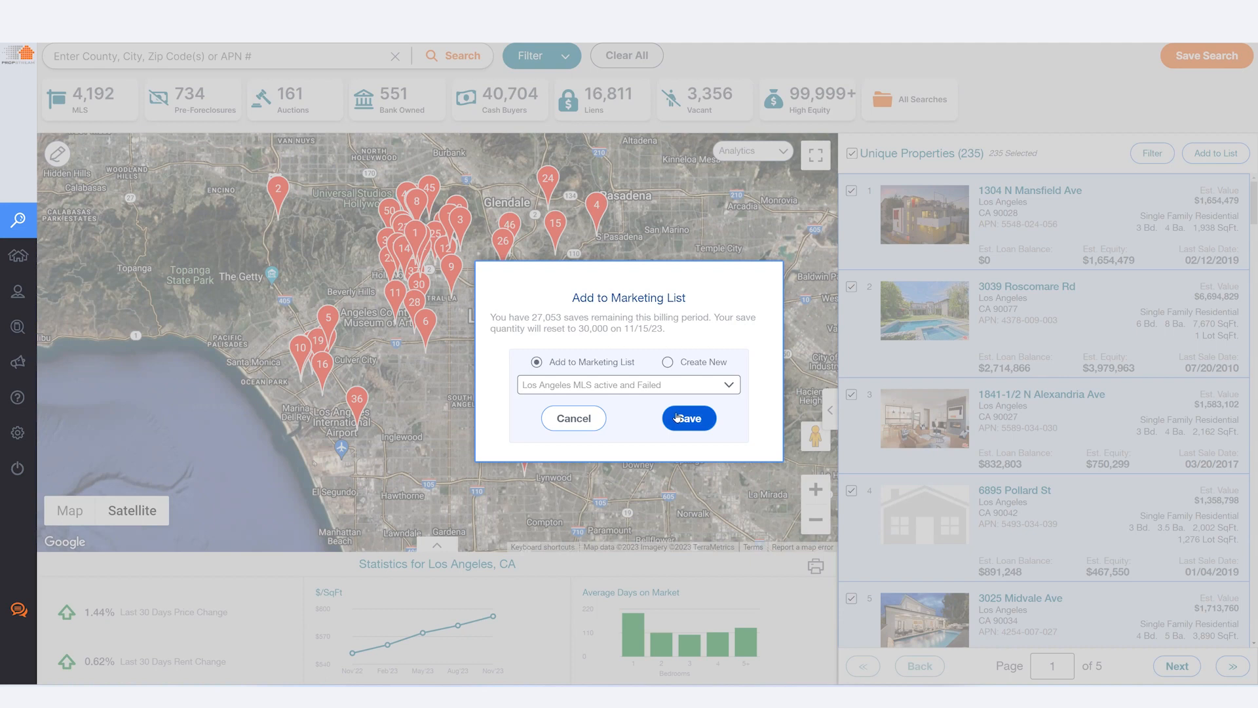
pyautogui.click(677, 416)
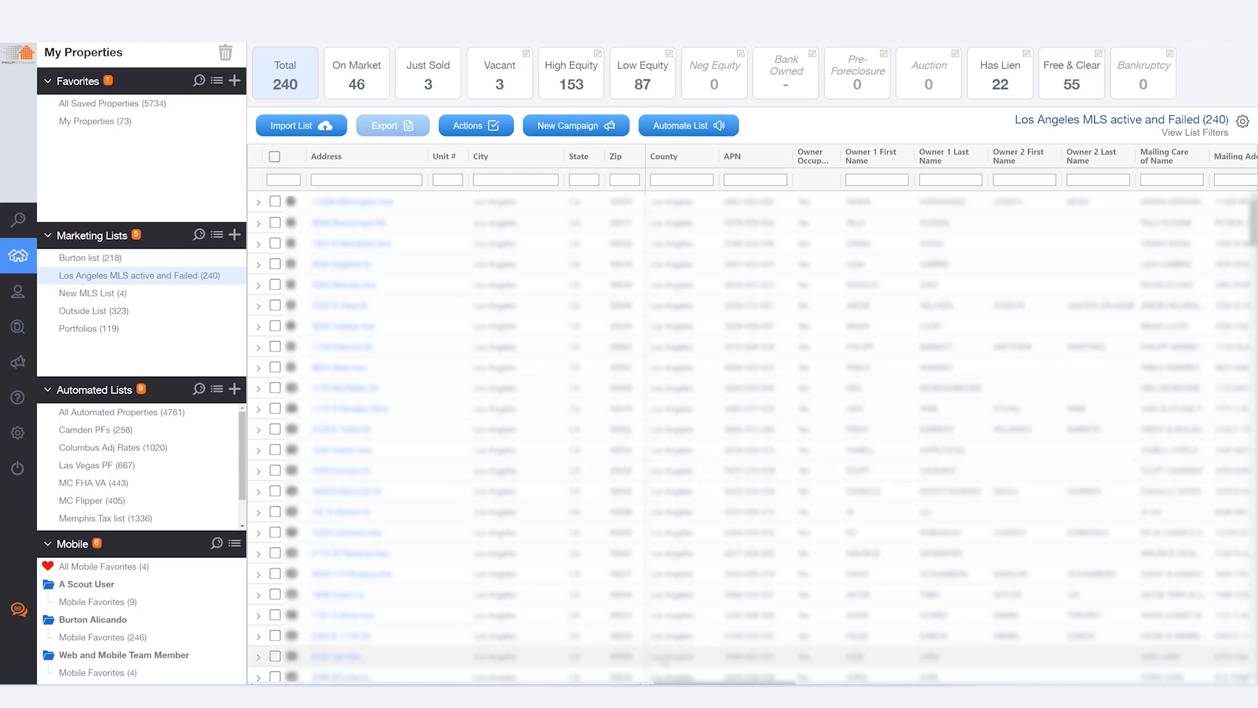
# Step: Select the five most recently added properties in the Los Angeles MLS active and Failed list
pyautogui.moveTo(705, 683); pyautogui.dragTo(1149, 683)
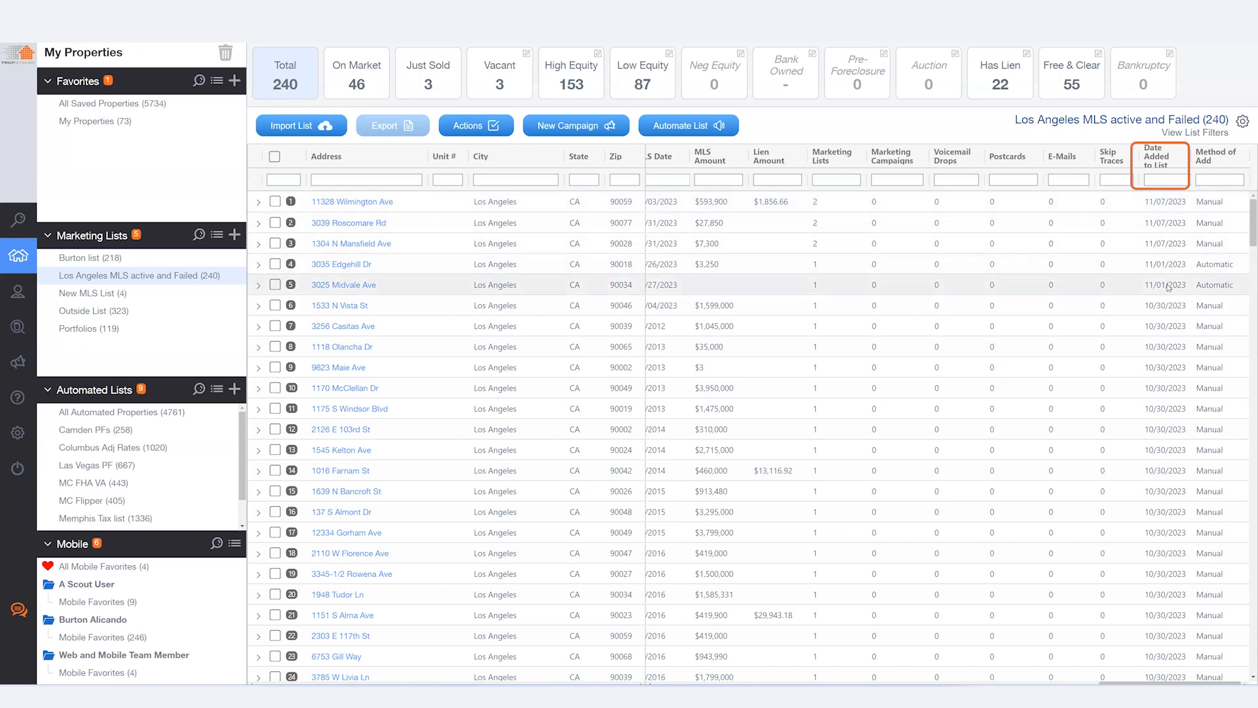
pyautogui.moveTo(1145, 389); pyautogui.dragTo(1186, 391)
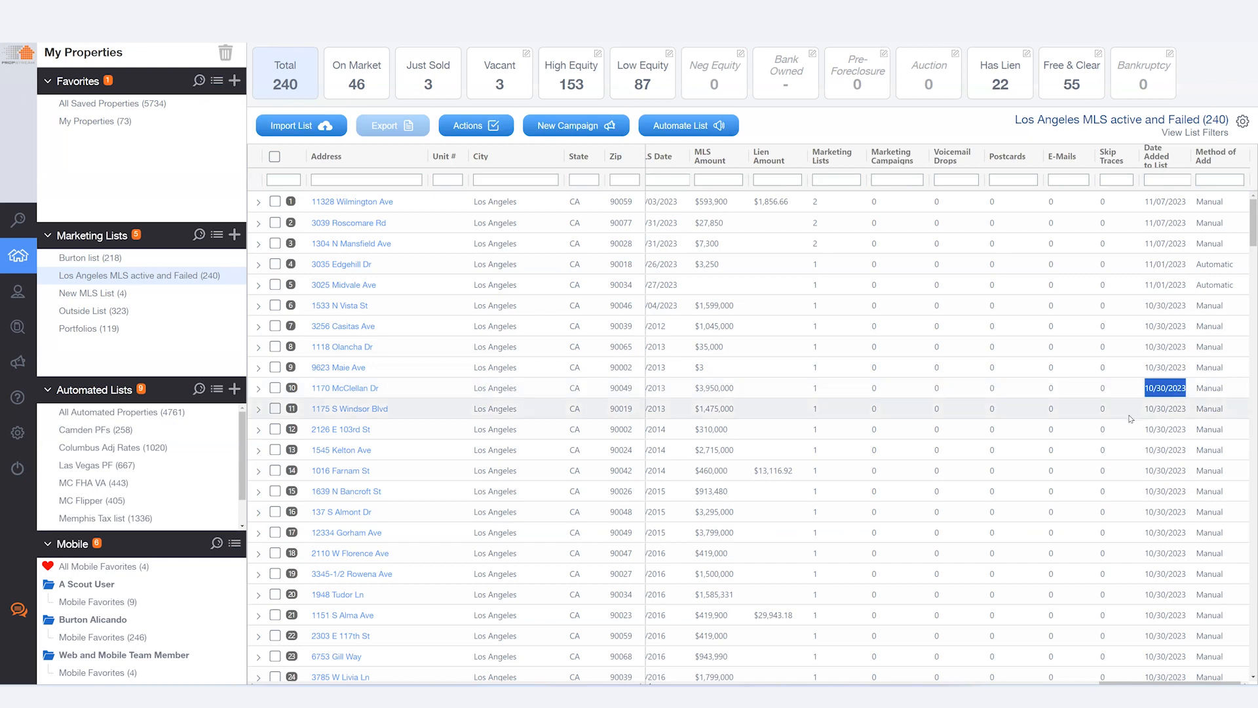
pyautogui.moveTo(1187, 287); pyautogui.dragTo(1145, 286)
pyautogui.click(275, 201)
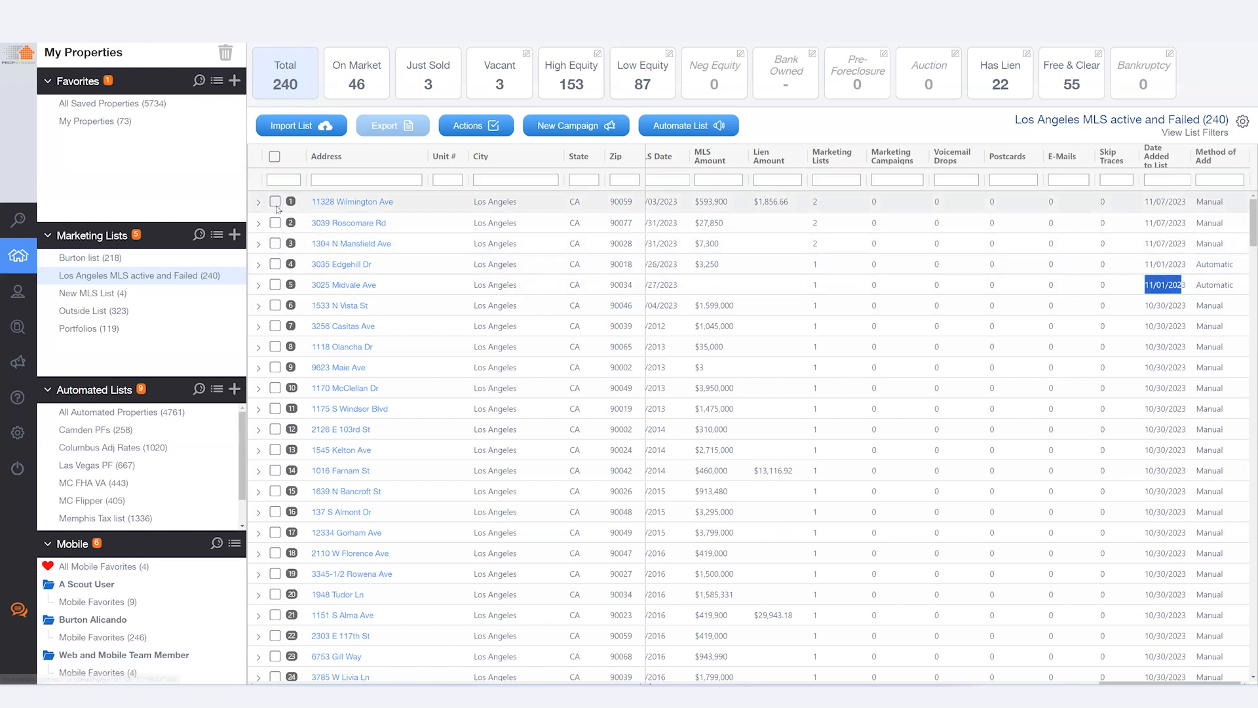
pyautogui.click(275, 223)
pyautogui.click(275, 243)
pyautogui.click(275, 264)
pyautogui.click(275, 285)
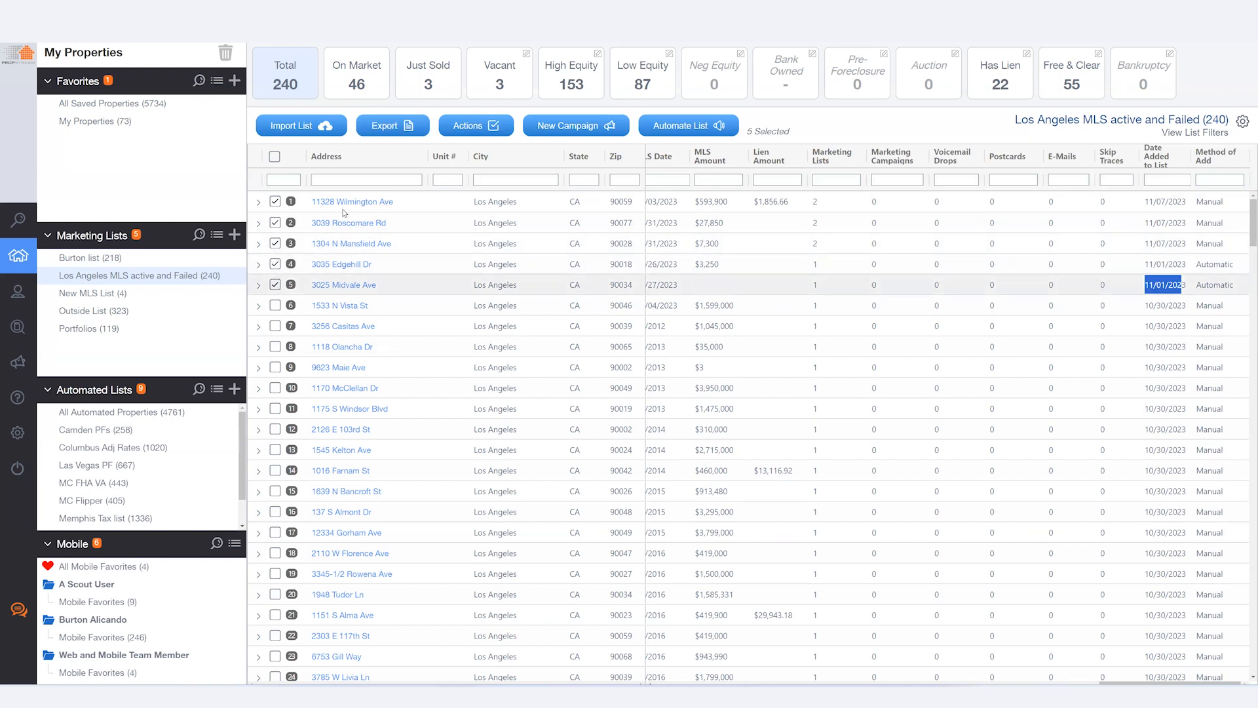
# Step: Move the five selected properties into a new marketing list named New MLS list part 2, deleting them from the current list, and open it
pyautogui.click(479, 128)
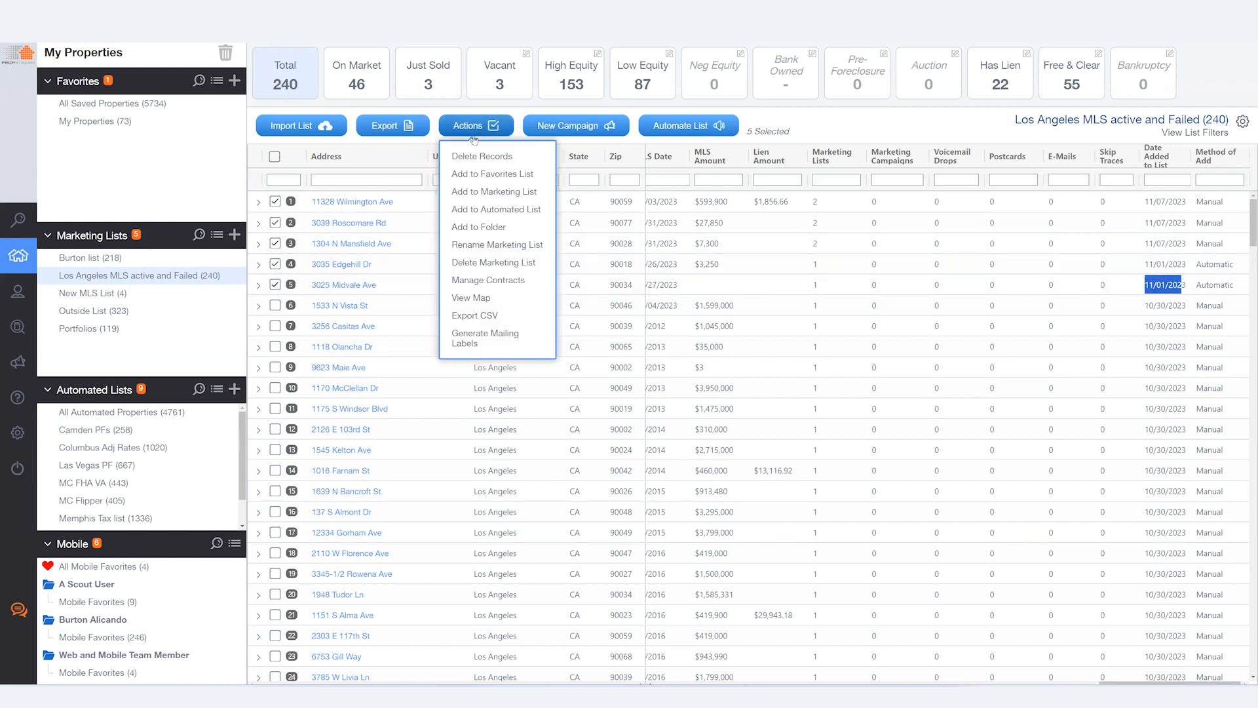
pyautogui.click(469, 192)
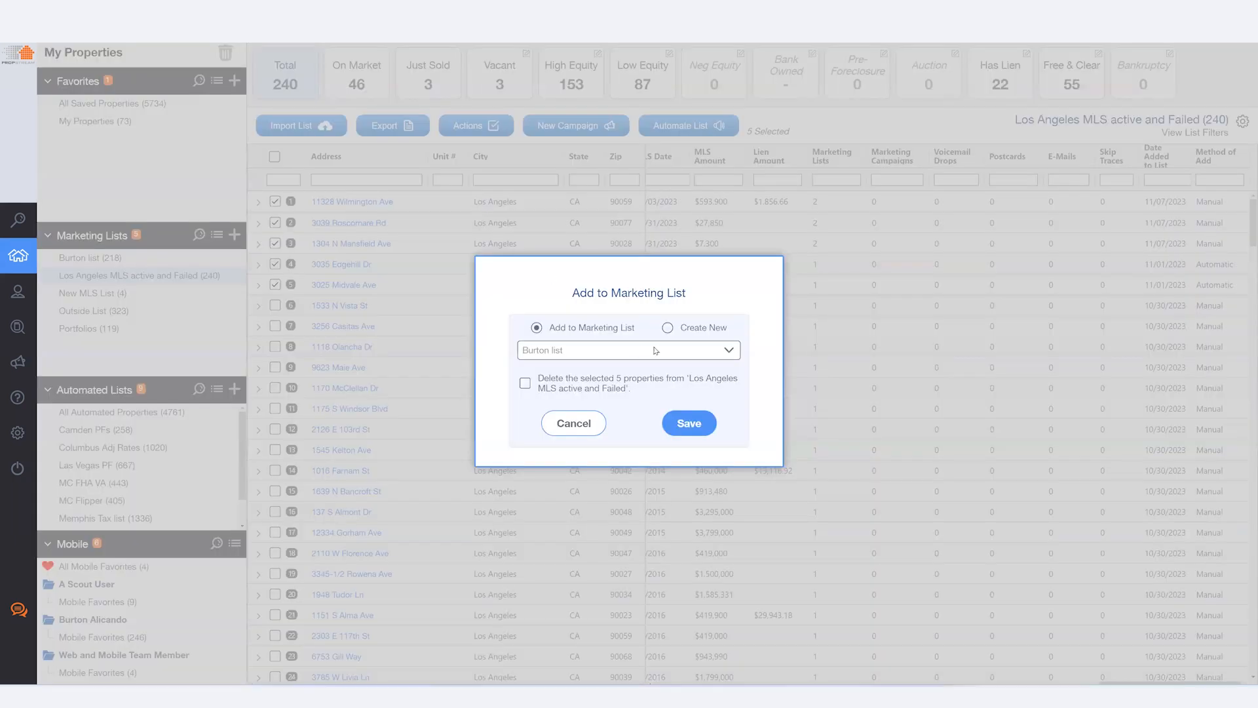
pyautogui.click(689, 335)
pyautogui.write('New ')
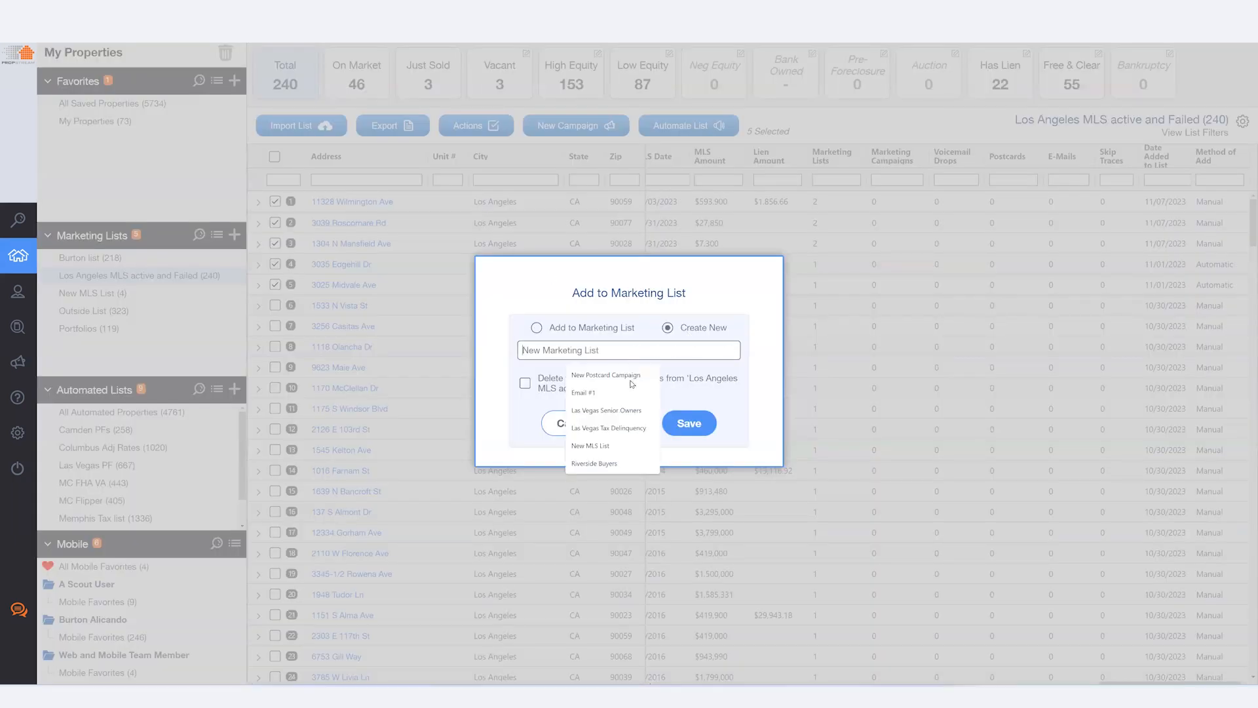
pyautogui.write('MLS list part 2')
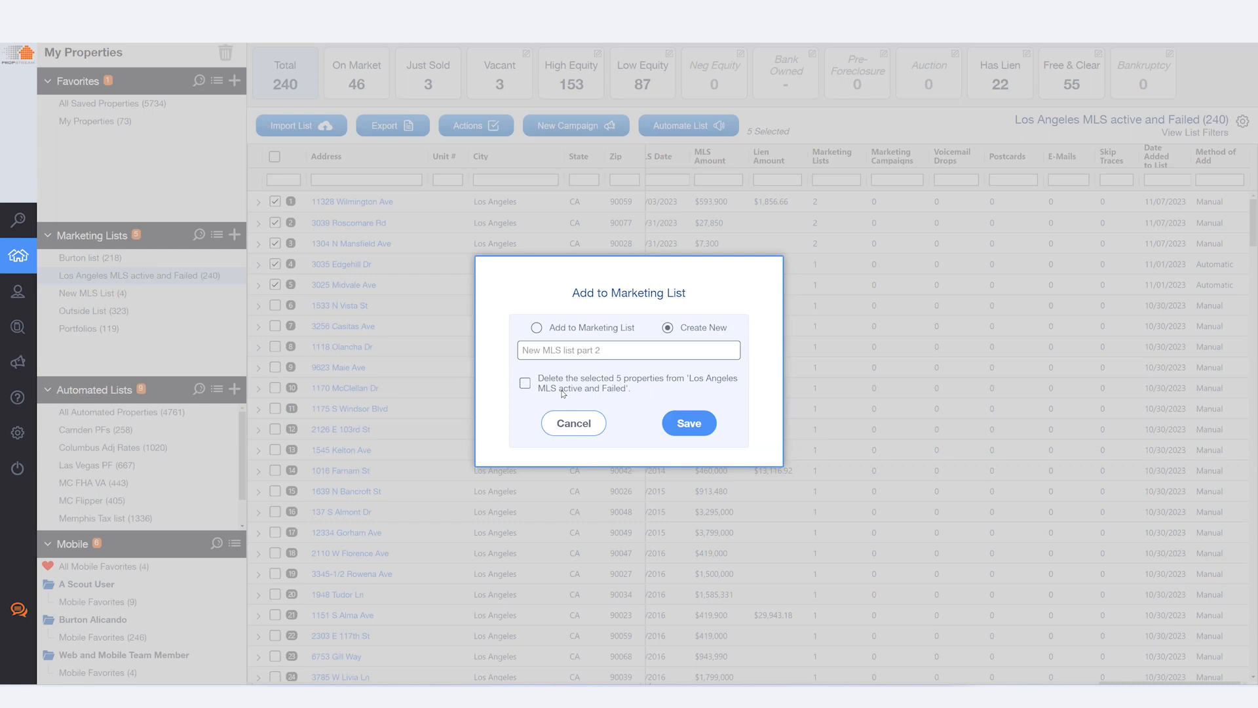
pyautogui.click(527, 386)
pyautogui.click(668, 424)
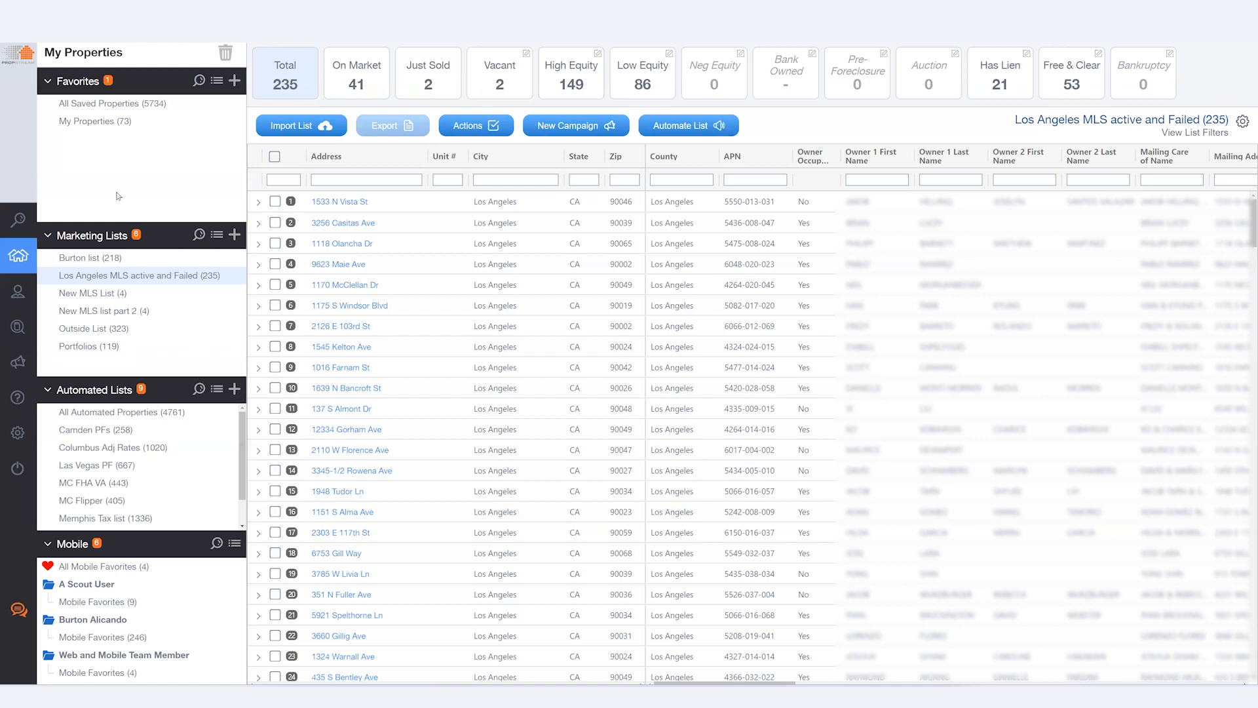
pyautogui.click(142, 312)
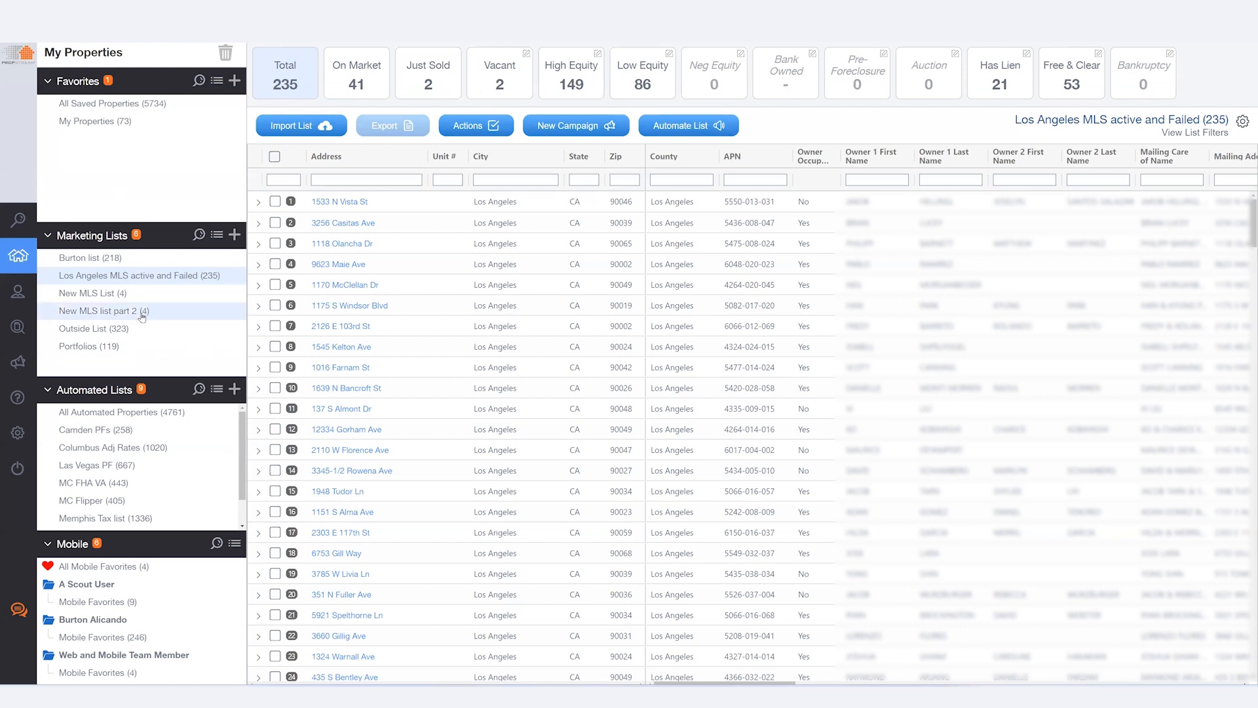